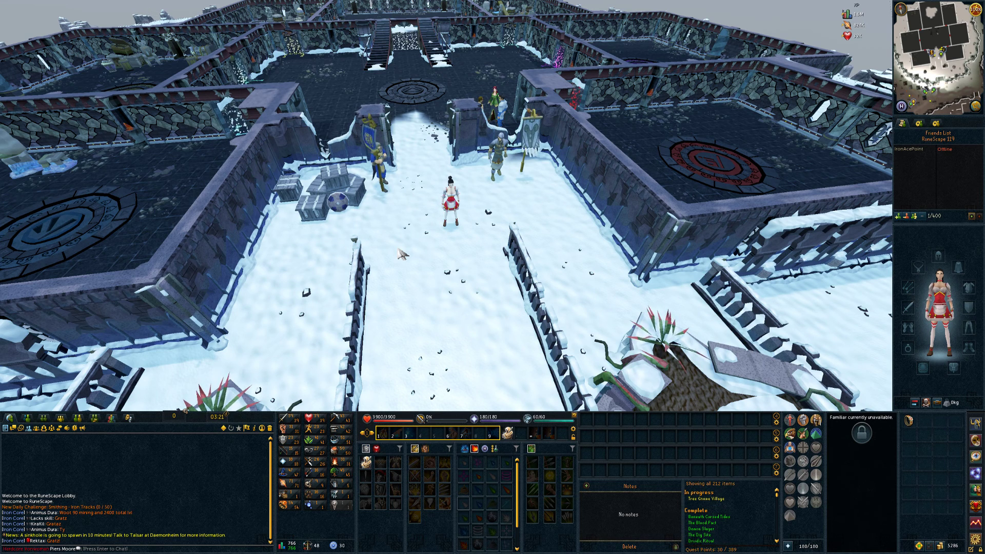
# Switch the ability bar to another set and glance through the Hero and Adventures windows.
pyautogui.click(465, 450)
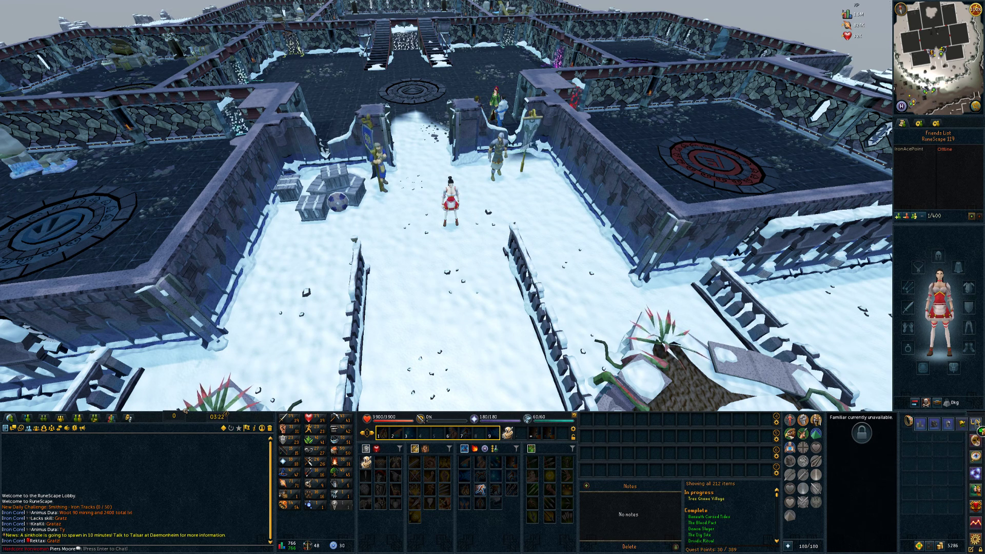
pyautogui.click(977, 424)
pyautogui.click(976, 440)
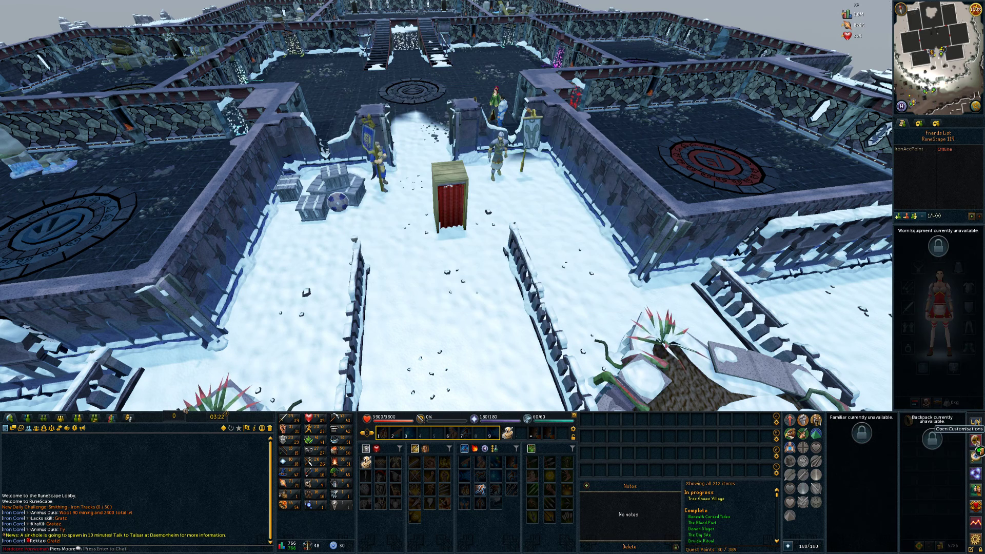
pyautogui.click(977, 458)
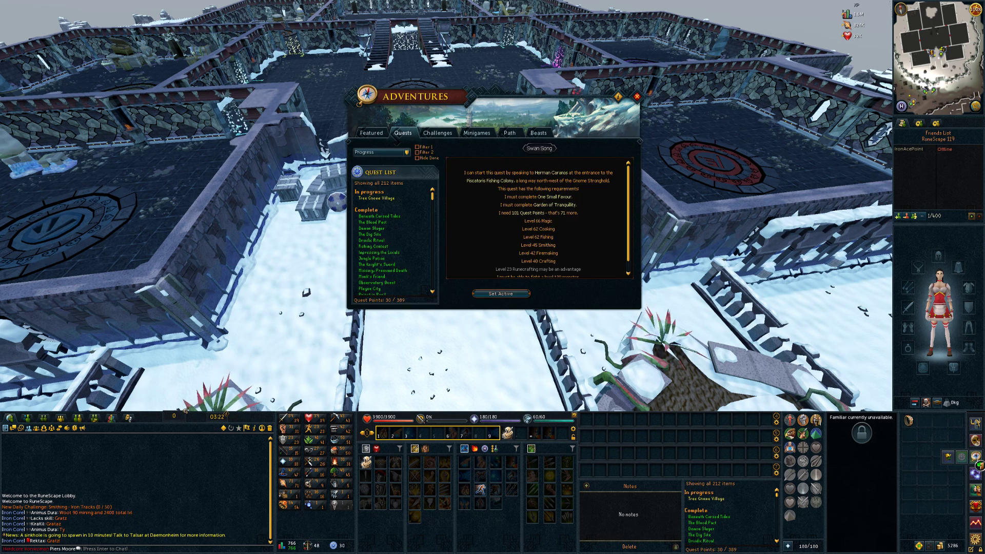
pyautogui.click(978, 463)
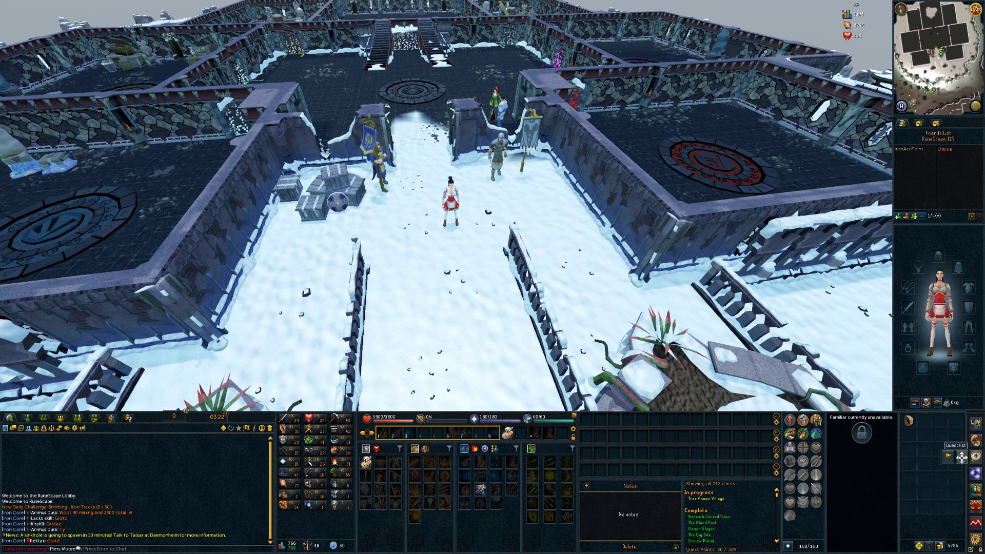
# Toggle the quest list panel off and on, leaving it visible.
pyautogui.click(949, 457)
pyautogui.click(948, 457)
pyautogui.click(948, 457)
pyautogui.click(948, 456)
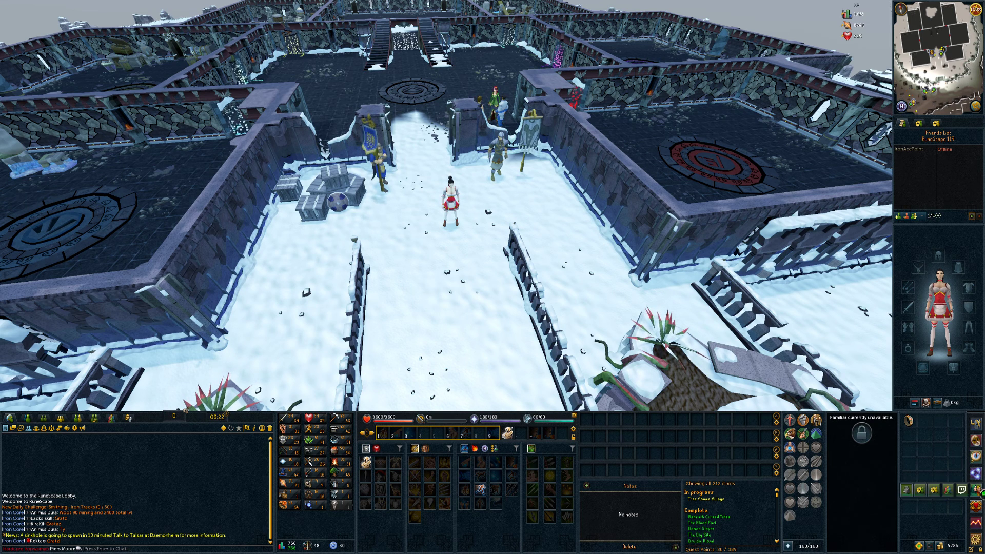
# Toggle the Worn Equipment panel off and on, then unlock the interface with the padlock.
pyautogui.click(953, 425)
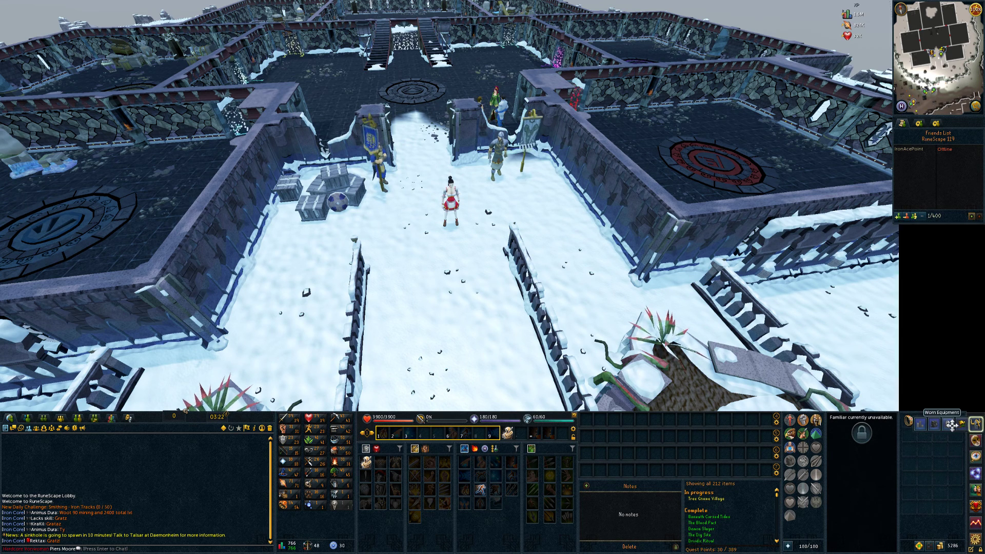
pyautogui.click(953, 425)
pyautogui.click(952, 424)
pyautogui.click(952, 425)
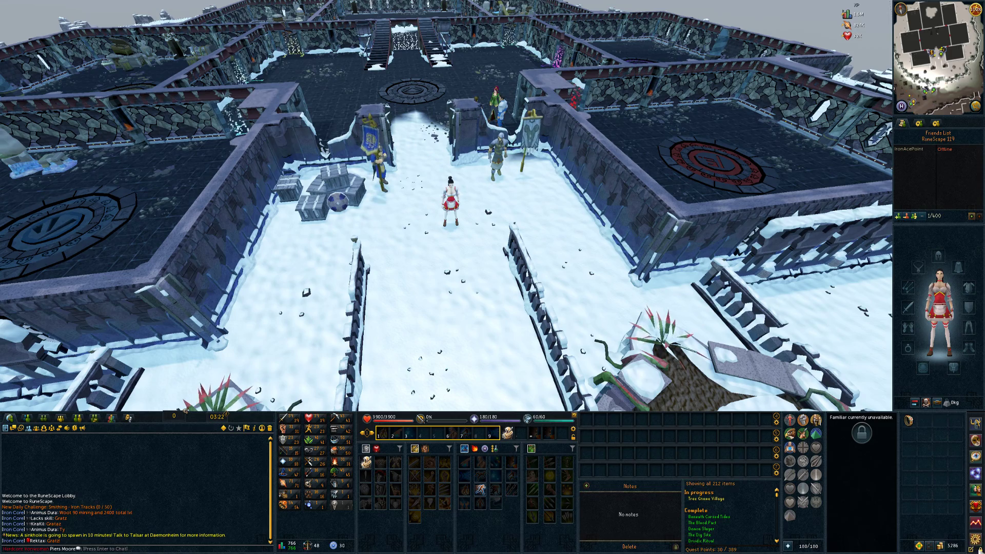
pyautogui.click(980, 550)
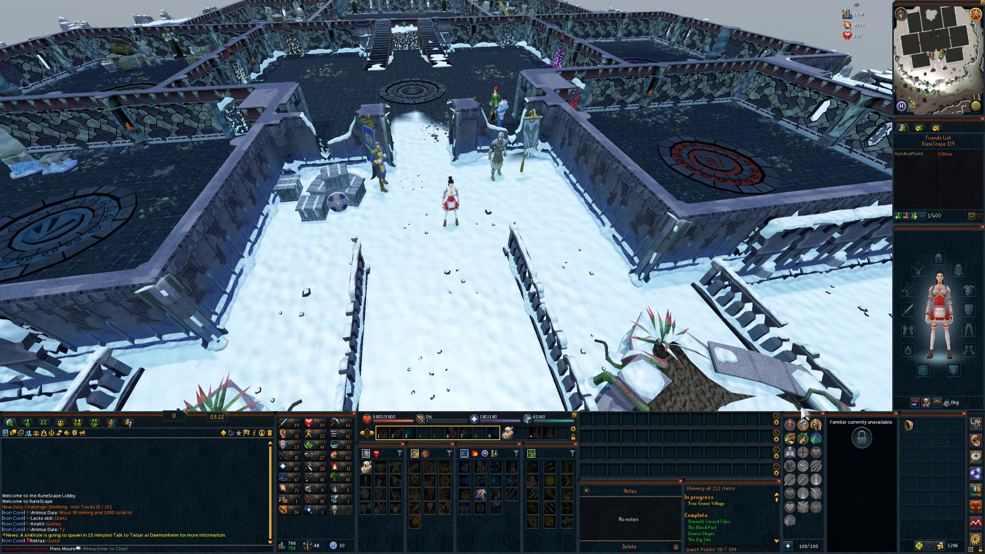
pyautogui.moveTo(803, 410)
pyautogui.mouseDown()
pyautogui.moveTo(519, 132)
pyautogui.moveTo(462, 102)
pyautogui.moveTo(362, 138)
pyautogui.moveTo(279, 191)
pyautogui.moveTo(452, 102)
pyautogui.moveTo(473, 105)
pyautogui.moveTo(621, 177)
pyautogui.moveTo(798, 365)
pyautogui.moveTo(799, 421)
pyautogui.mouseUp()
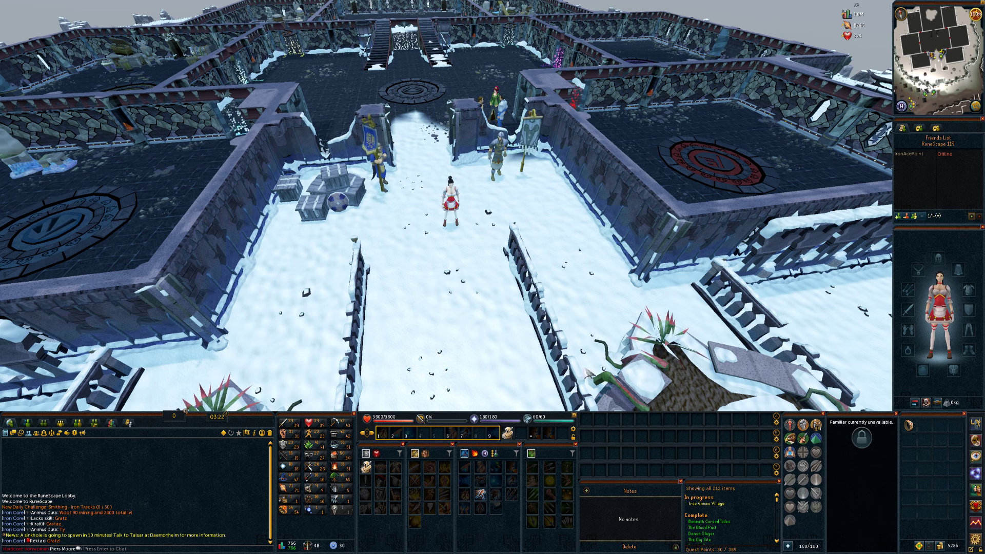
pyautogui.moveTo(408, 416); pyautogui.dragTo(364, 171)
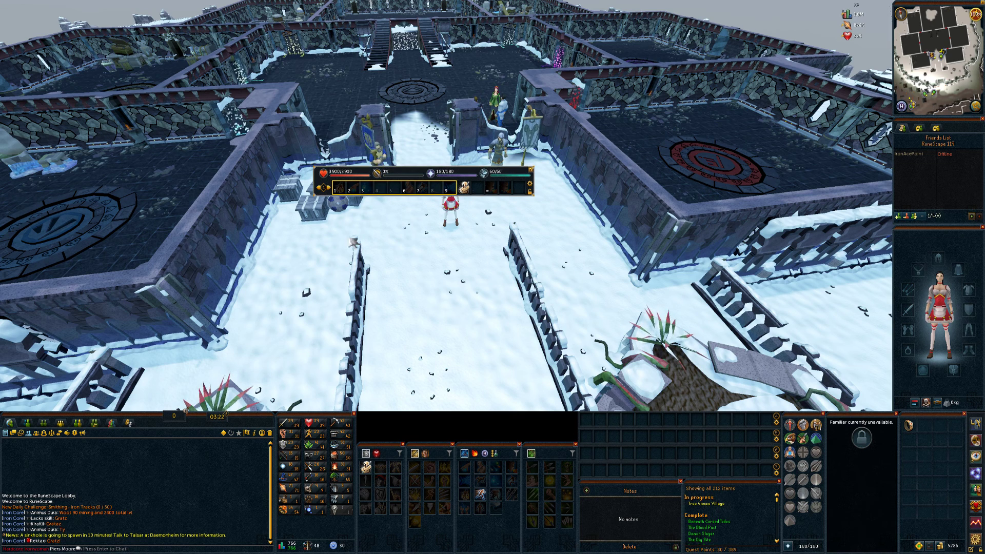
pyautogui.click(531, 169)
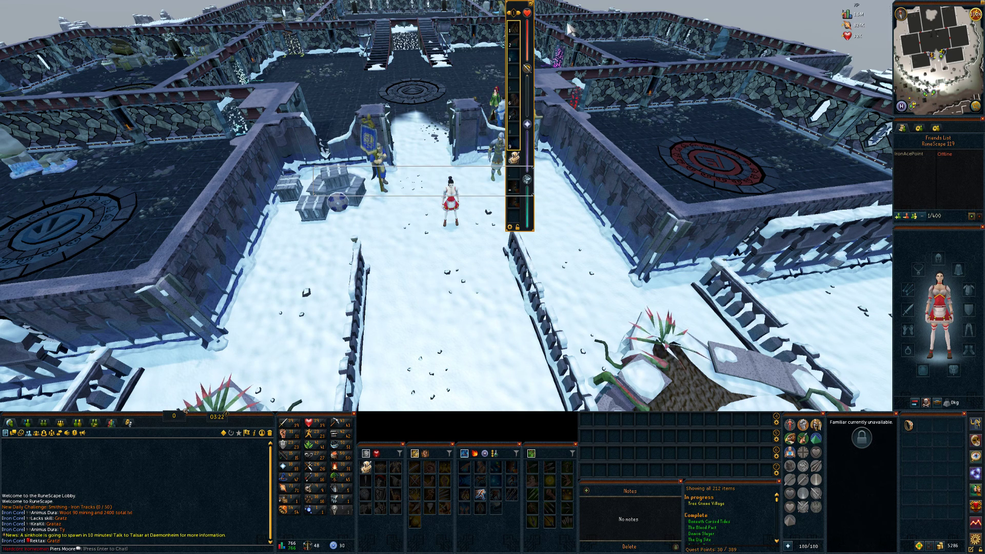
pyautogui.click(531, 3)
pyautogui.click(536, 144)
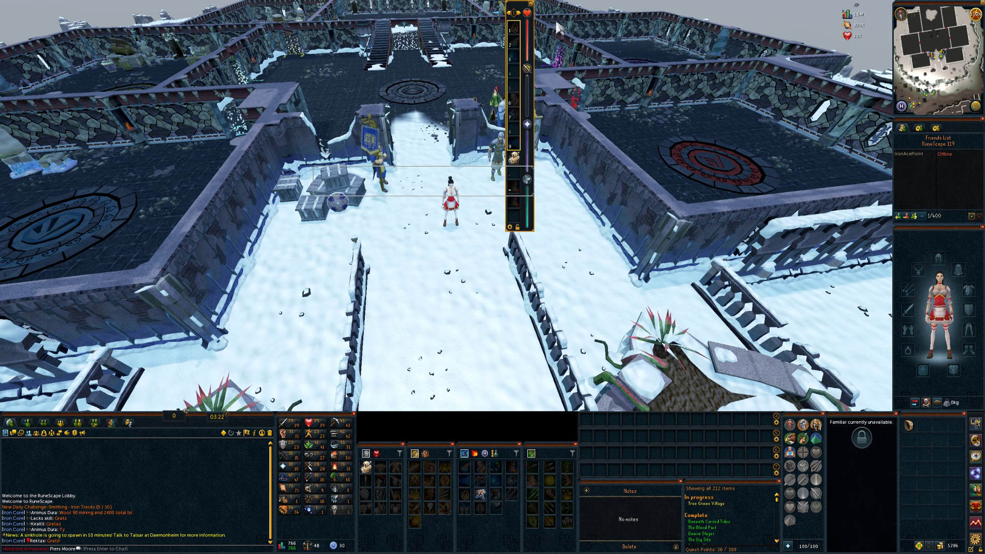
pyautogui.click(531, 3)
pyautogui.click(536, 145)
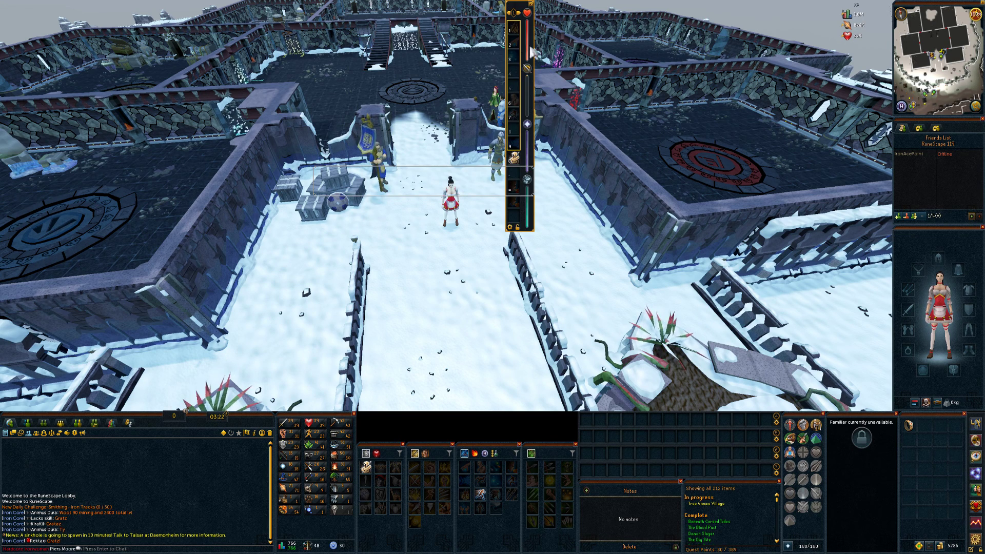
pyautogui.click(531, 4)
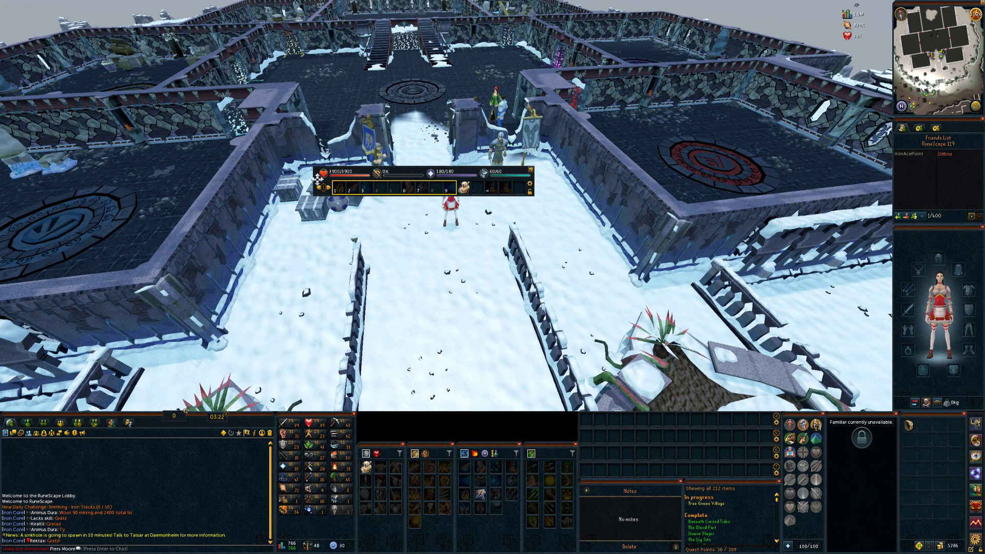
pyautogui.moveTo(317, 179); pyautogui.dragTo(382, 429)
pyautogui.moveTo(976, 548); pyautogui.dragTo(976, 419)
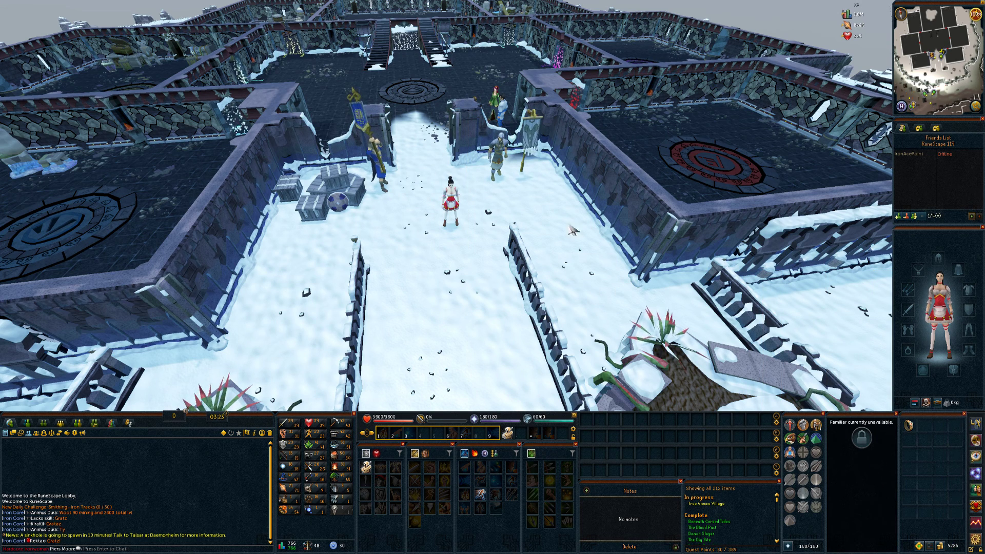
# Open the game settings, try Legacy Interface Mode, then switch back to the modern layout.
pyautogui.press('Escape')
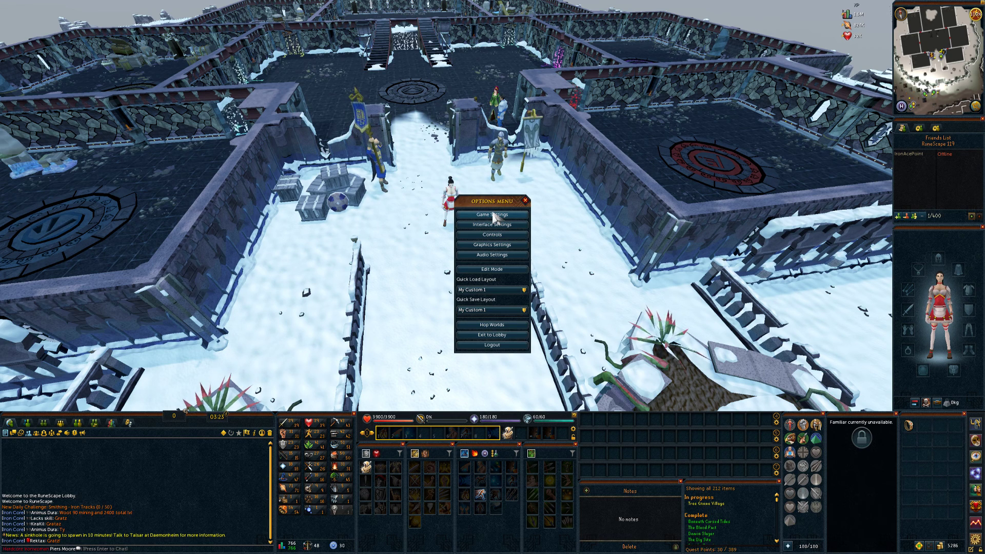
pyautogui.click(493, 214)
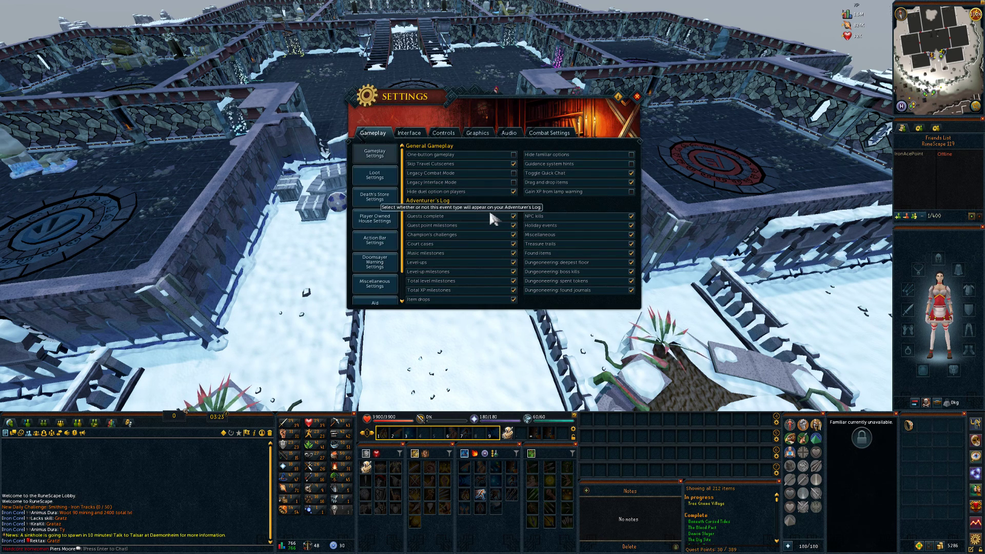
pyautogui.click(514, 182)
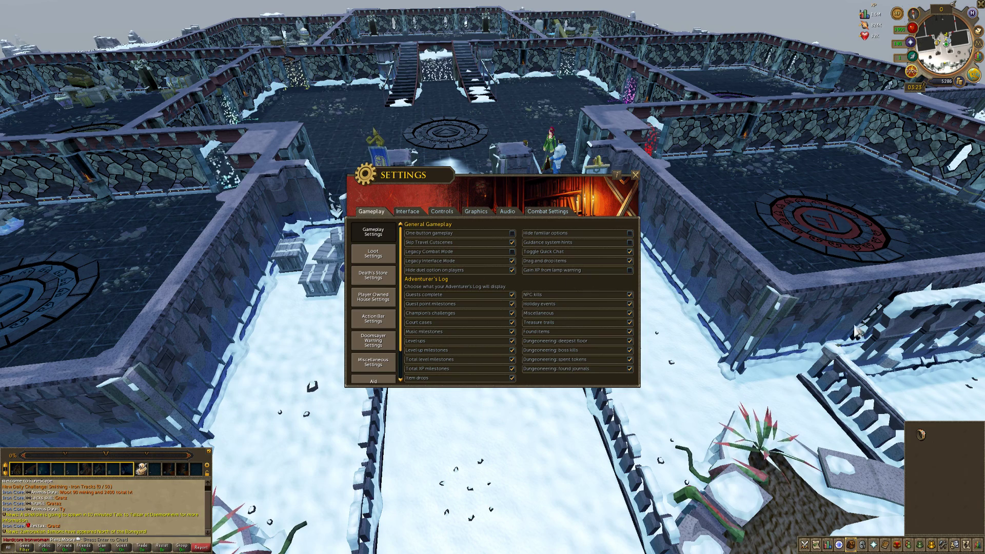
pyautogui.click(513, 261)
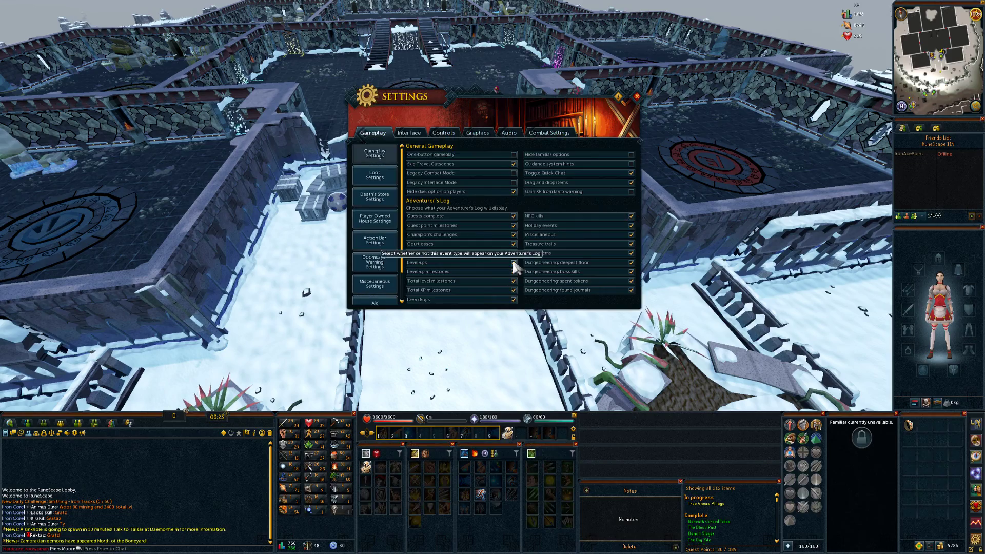
# View Action Bar Settings showing Actionbars 4–7 in the secondary to quinary slots.
pyautogui.click(378, 244)
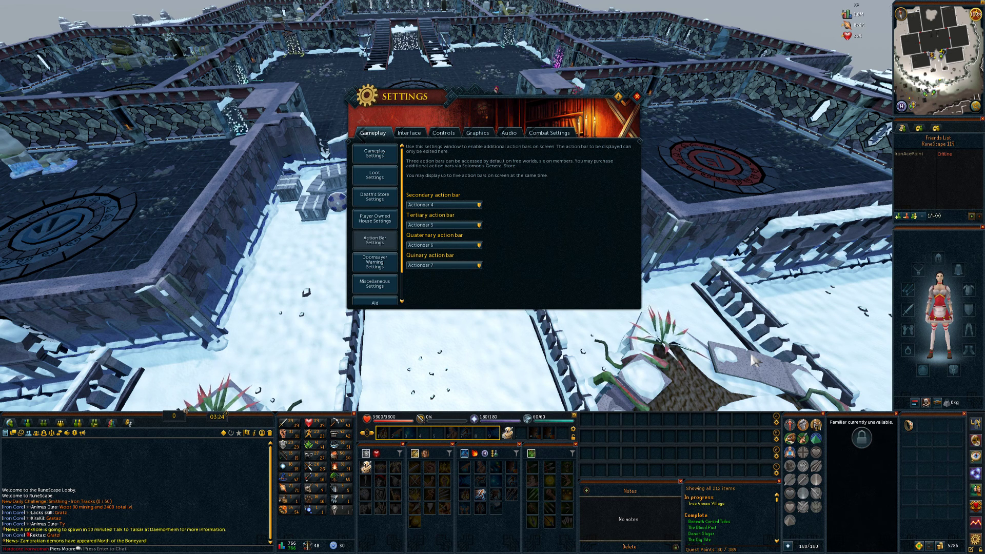
pyautogui.scroll(-2, 357, 272)
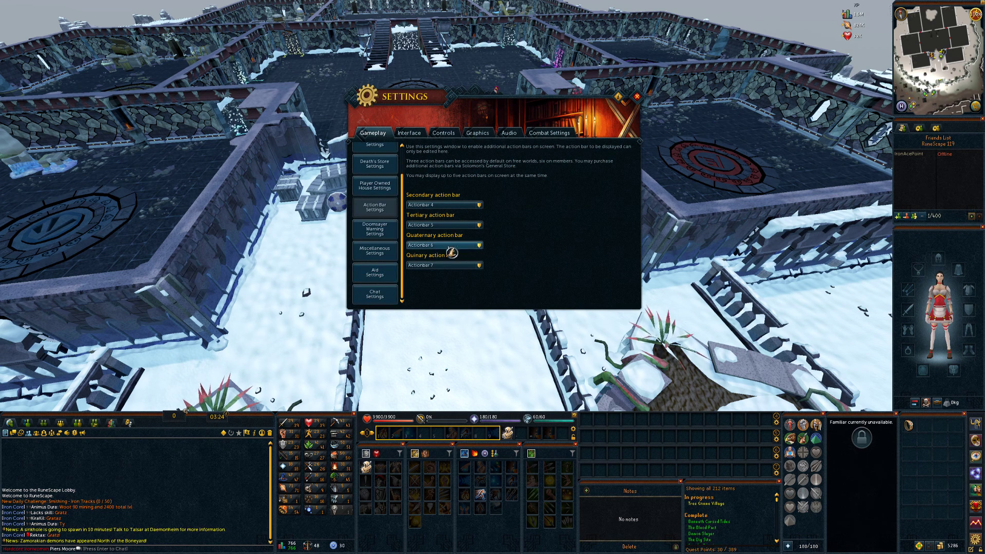
pyautogui.scroll(2, 375, 254)
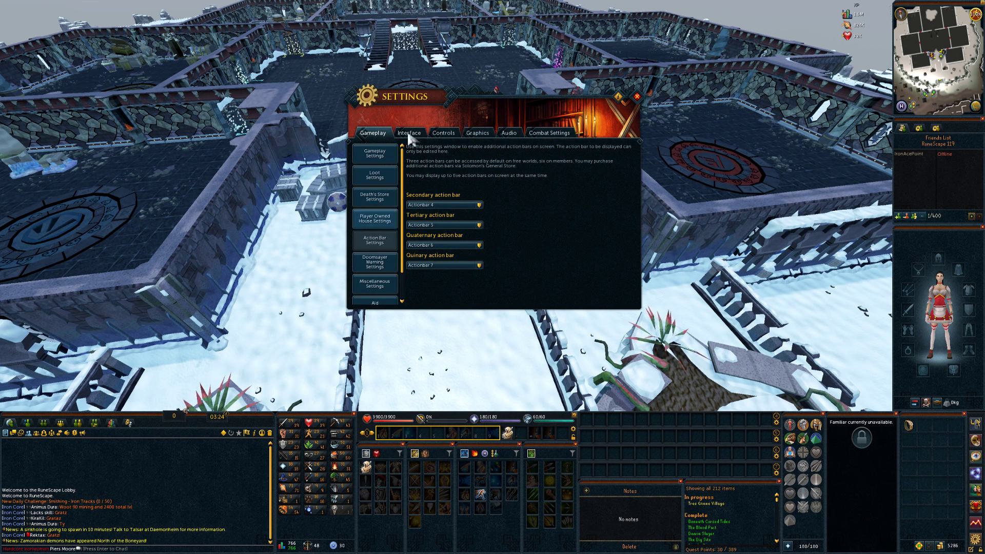
pyautogui.click(637, 97)
# Open the Interface page of the game settings from the options menu.
pyautogui.press('Escape')
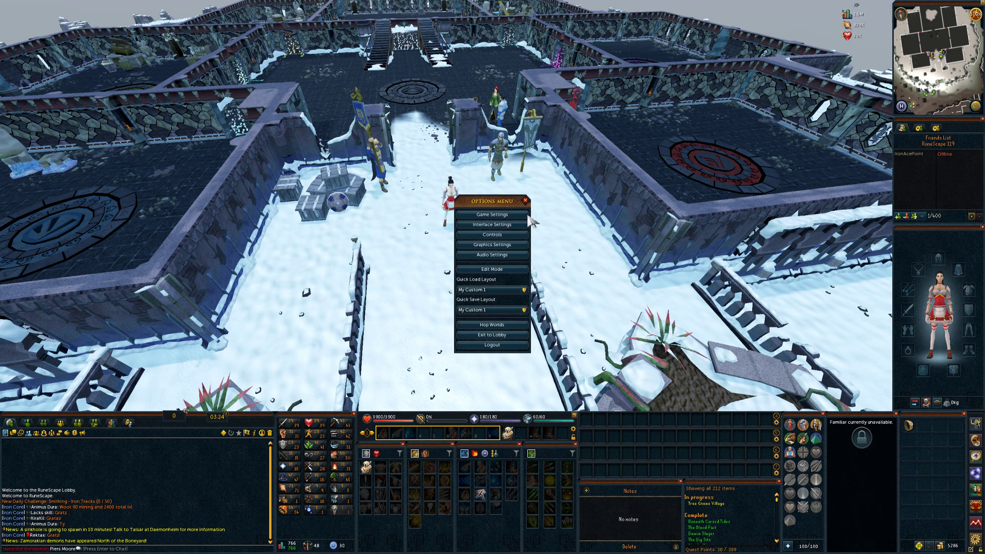
pyautogui.click(501, 226)
pyautogui.click(378, 134)
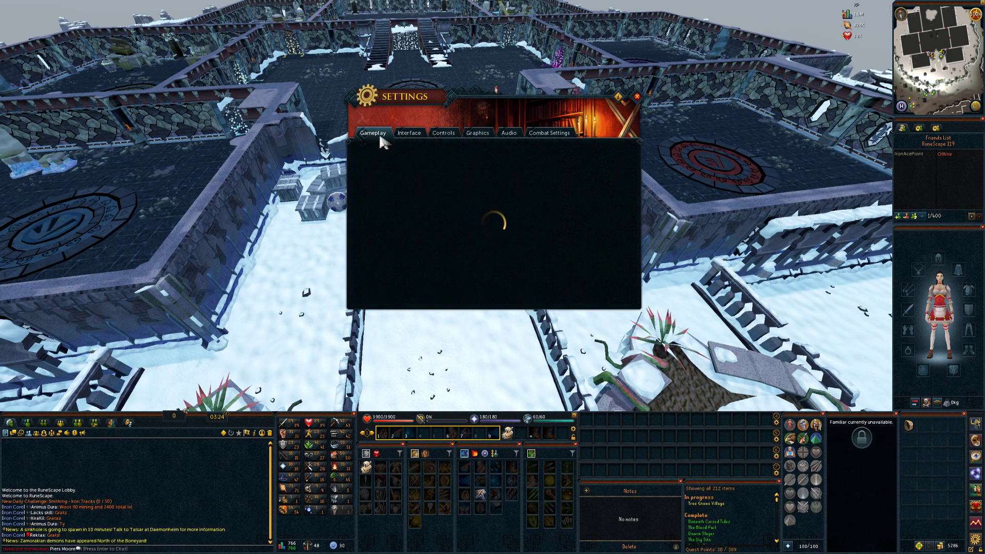
pyautogui.click(404, 135)
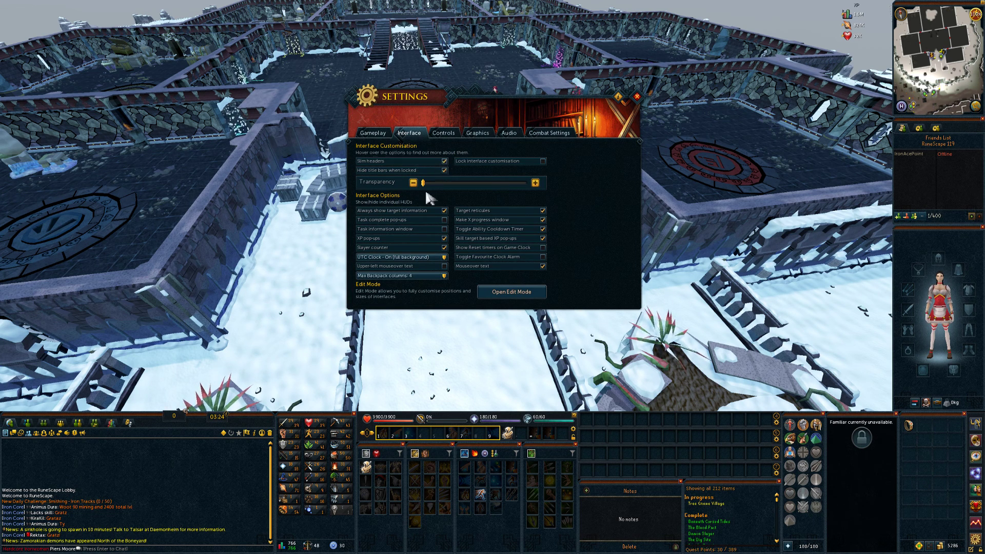
# Keep slim headers on, enable Hide title bars when locked, and lock interface customisation.
pyautogui.click(444, 161)
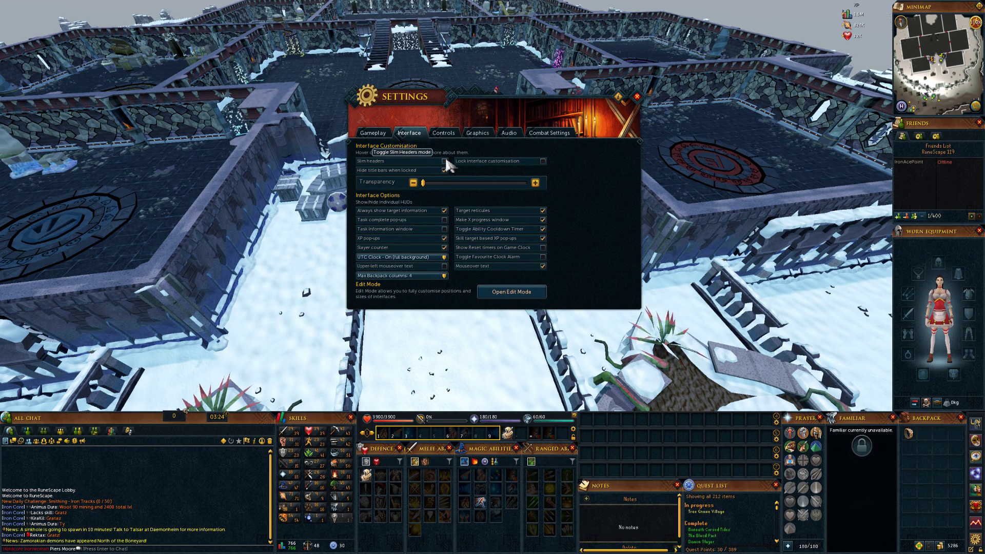
pyautogui.click(445, 161)
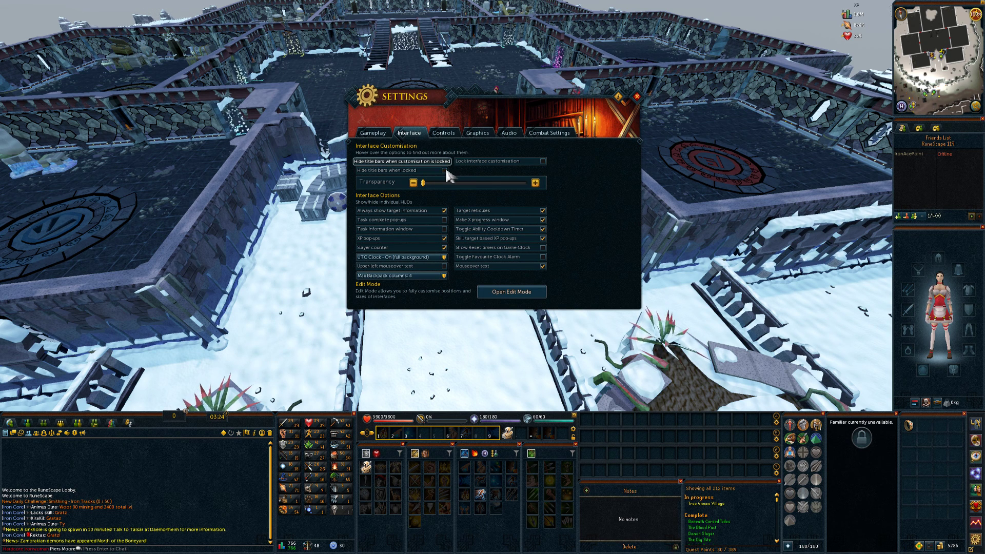
pyautogui.click(444, 170)
pyautogui.click(543, 161)
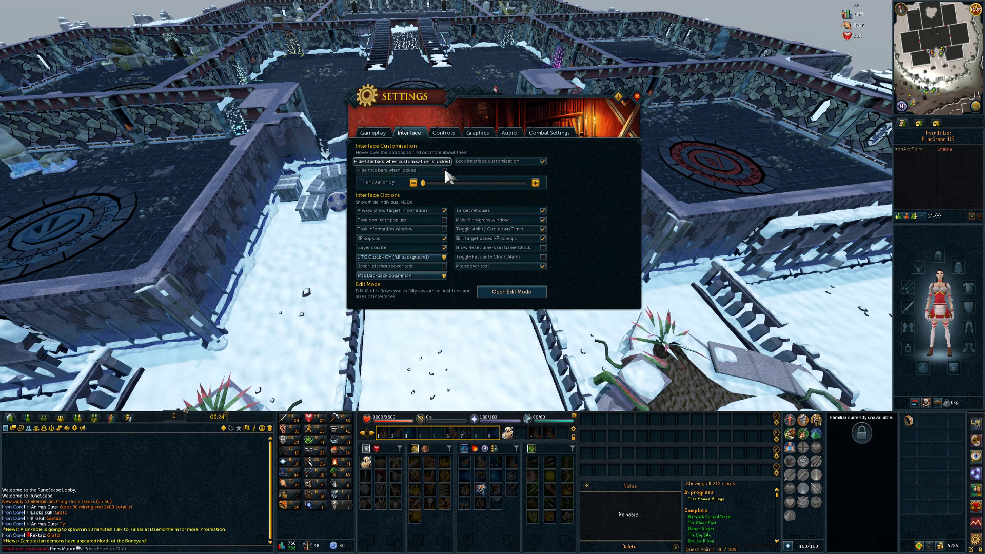
pyautogui.click(445, 170)
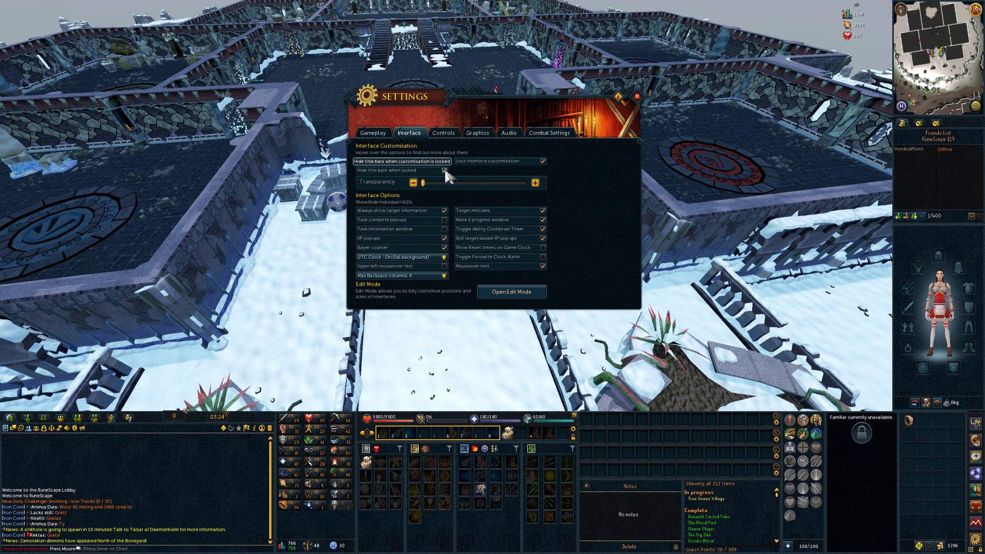
pyautogui.moveTo(424, 186); pyautogui.dragTo(539, 196)
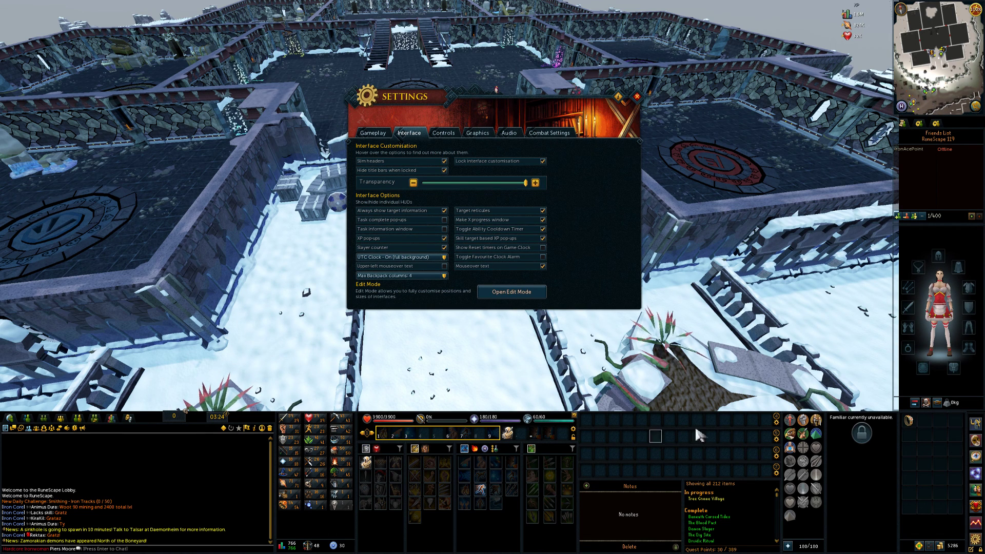
pyautogui.moveTo(526, 183); pyautogui.dragTo(372, 189)
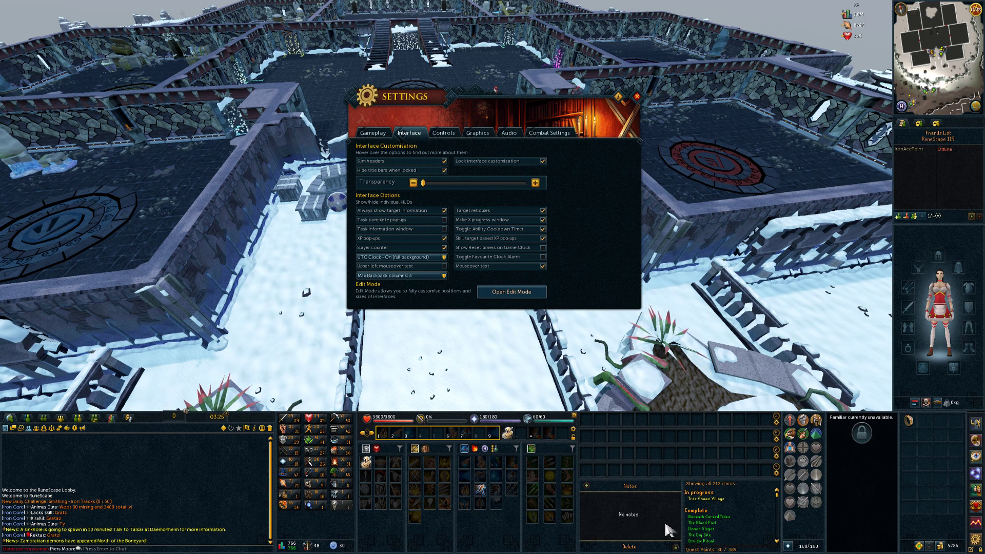
# Leave Max Backpack columns at 4 and close Settings back to the Options Menu.
pyautogui.click(431, 276)
pyautogui.click(434, 278)
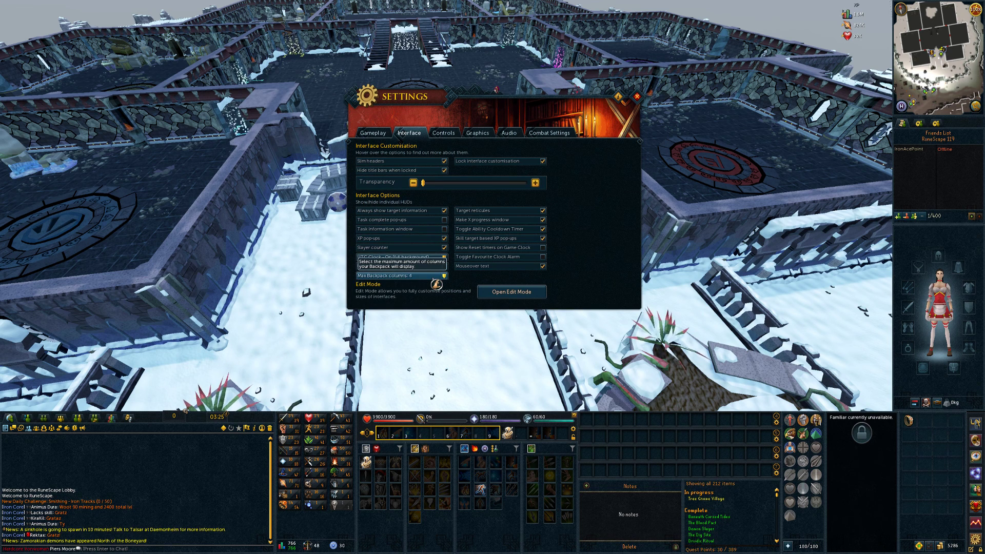
pyautogui.click(433, 278)
pyautogui.click(434, 277)
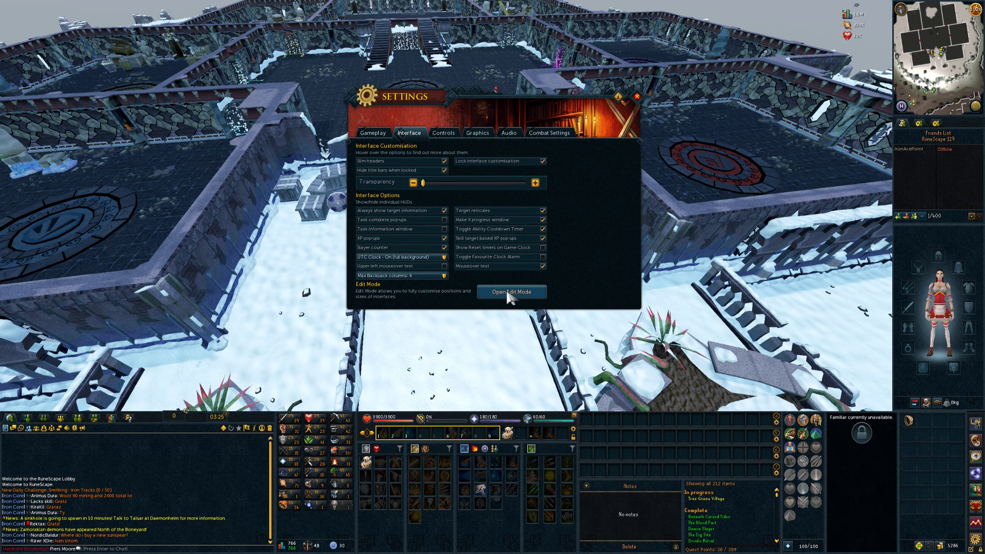
pyautogui.click(637, 97)
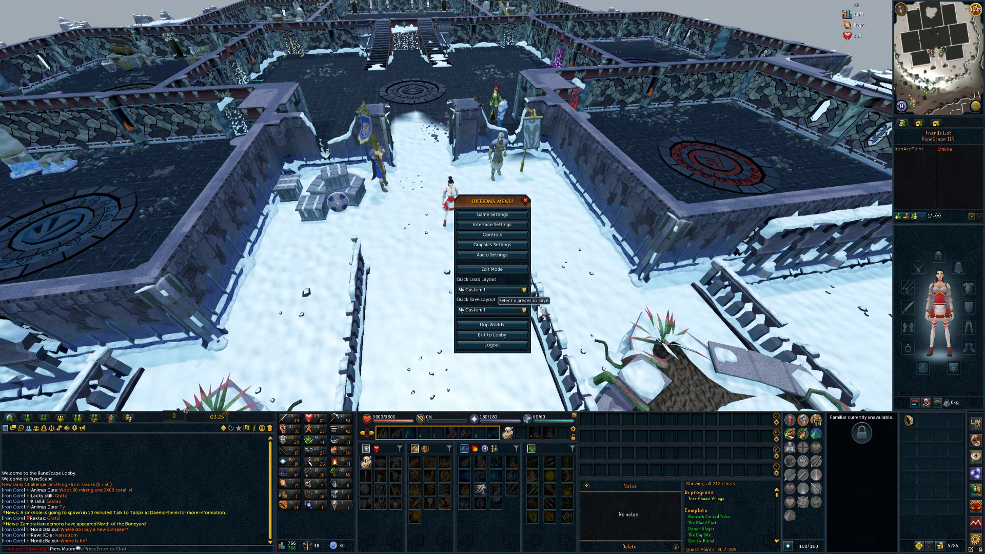
pyautogui.click(495, 310)
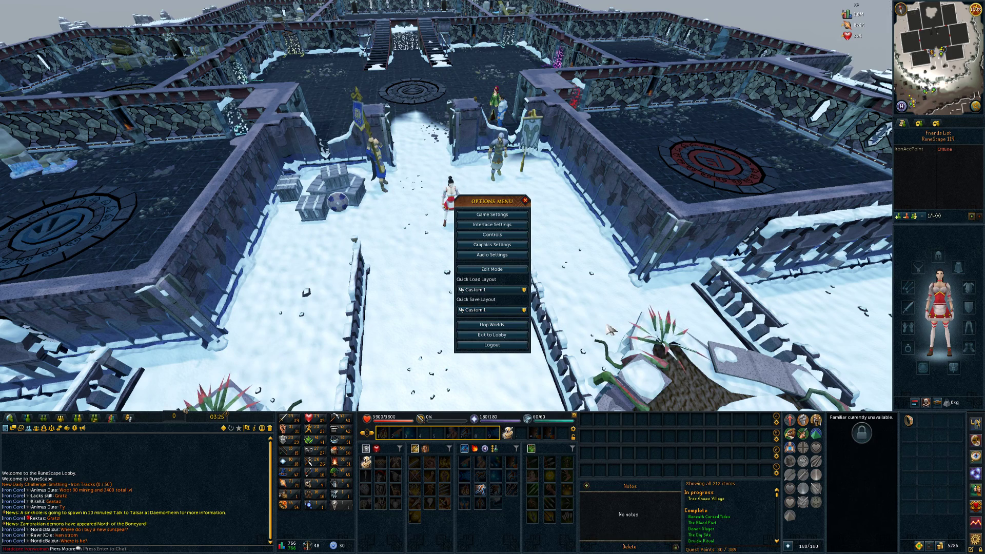
pyautogui.click(513, 288)
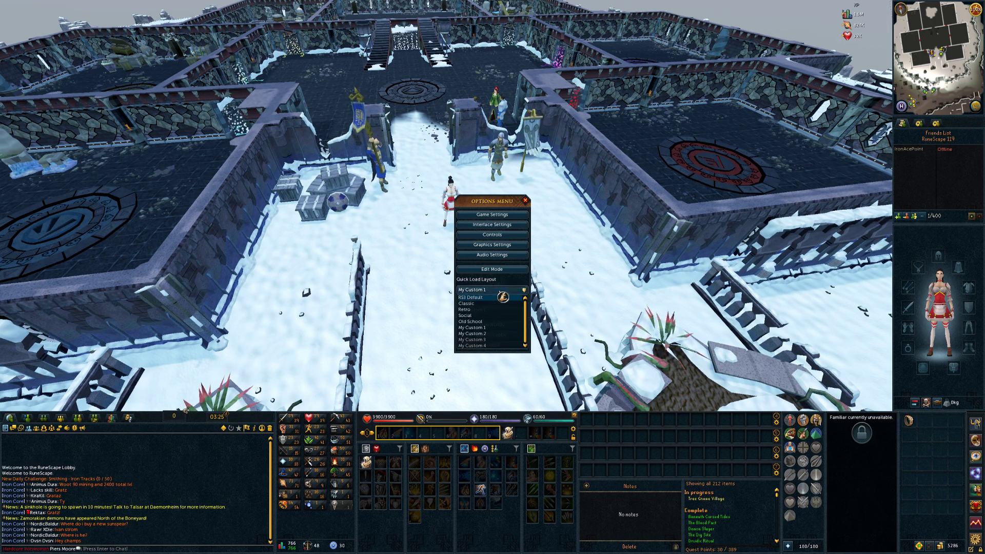
pyautogui.click(491, 338)
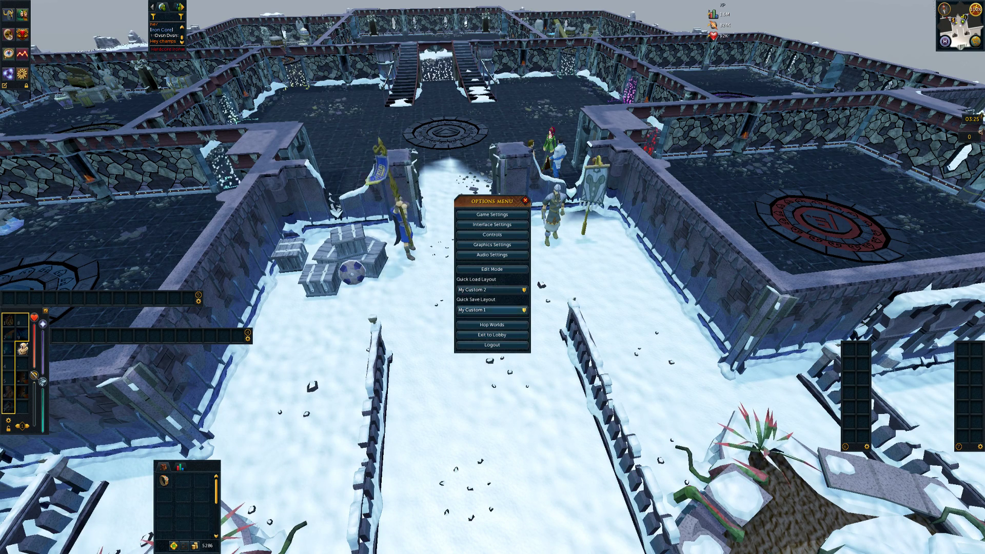
pyautogui.click(503, 291)
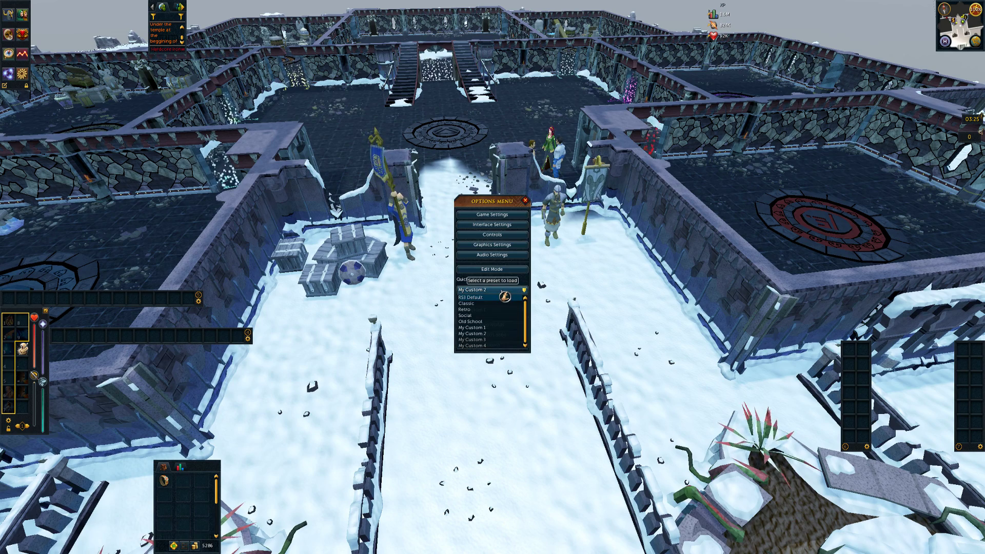
pyautogui.click(486, 329)
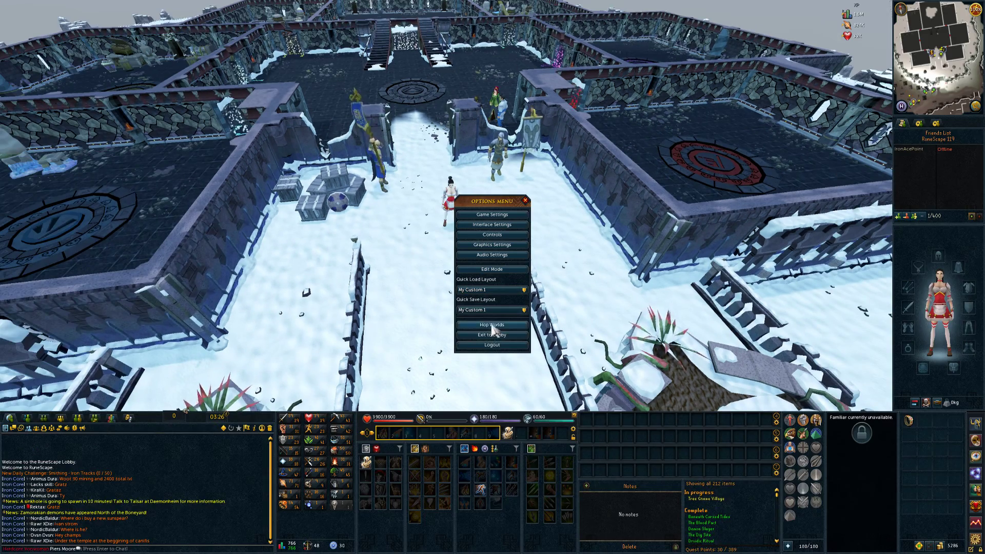